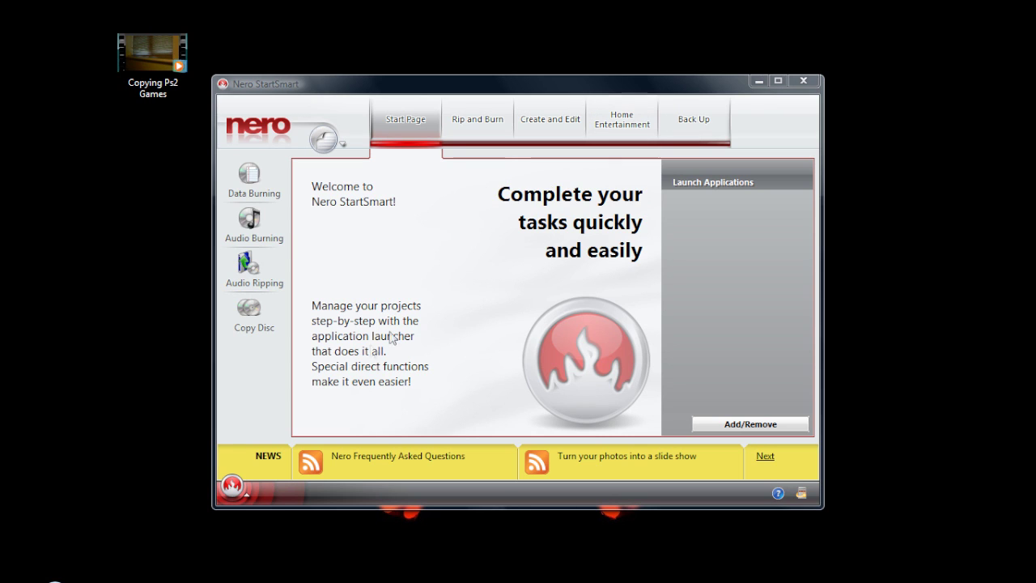
Launch Nero Vision 5 from Nero StartSmart's Create and Edit category
click(566, 138)
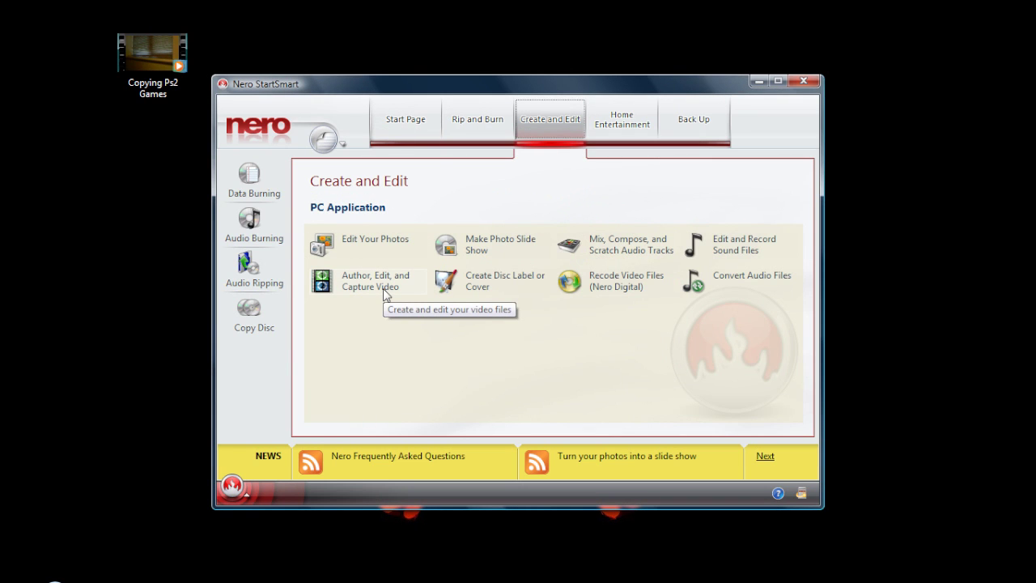
click(384, 293)
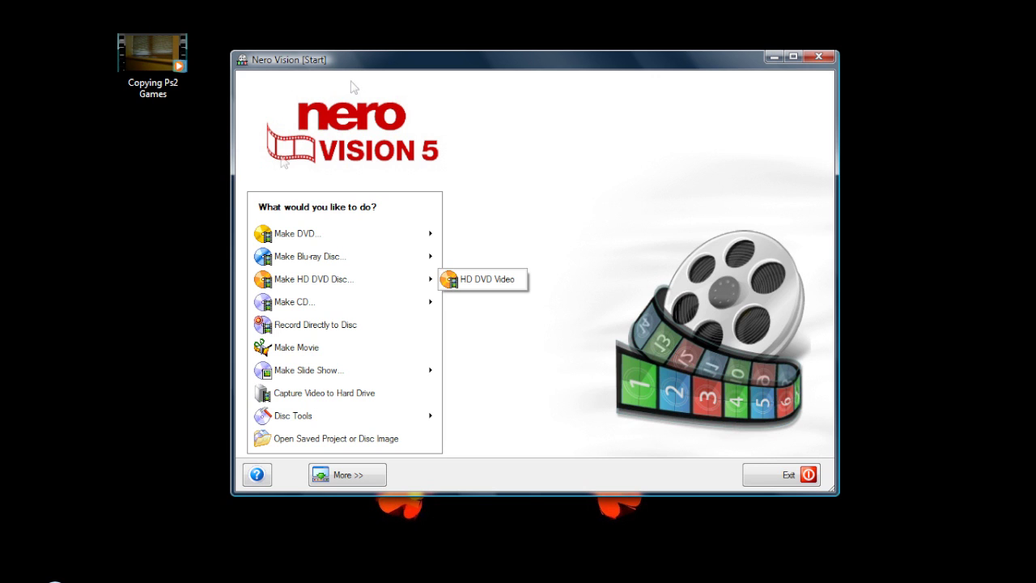
Start a new DVD-Video project from the Make DVD options
mouse_move(310, 240)
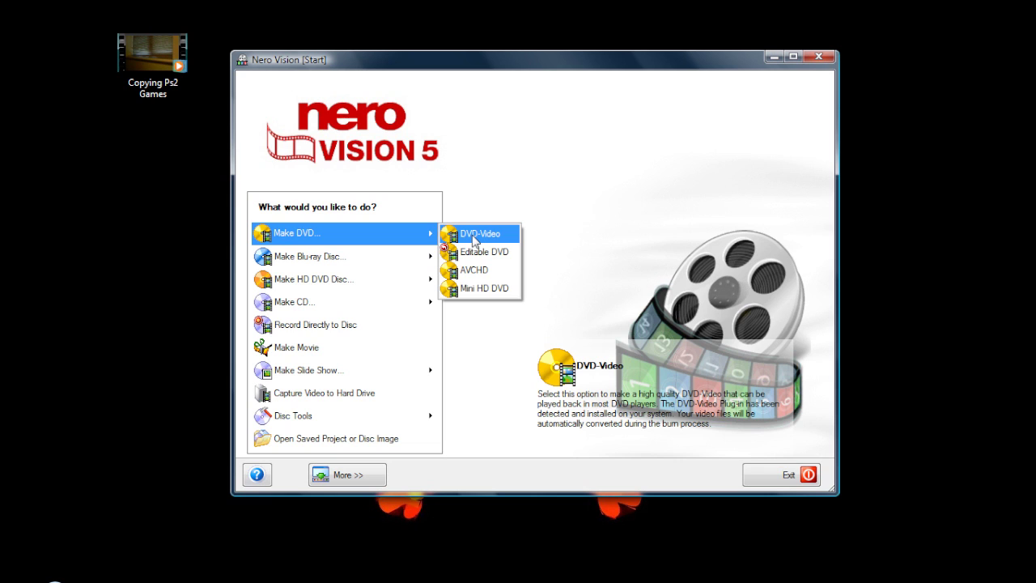
mouse_move(348, 255)
mouse_move(421, 240)
click(467, 236)
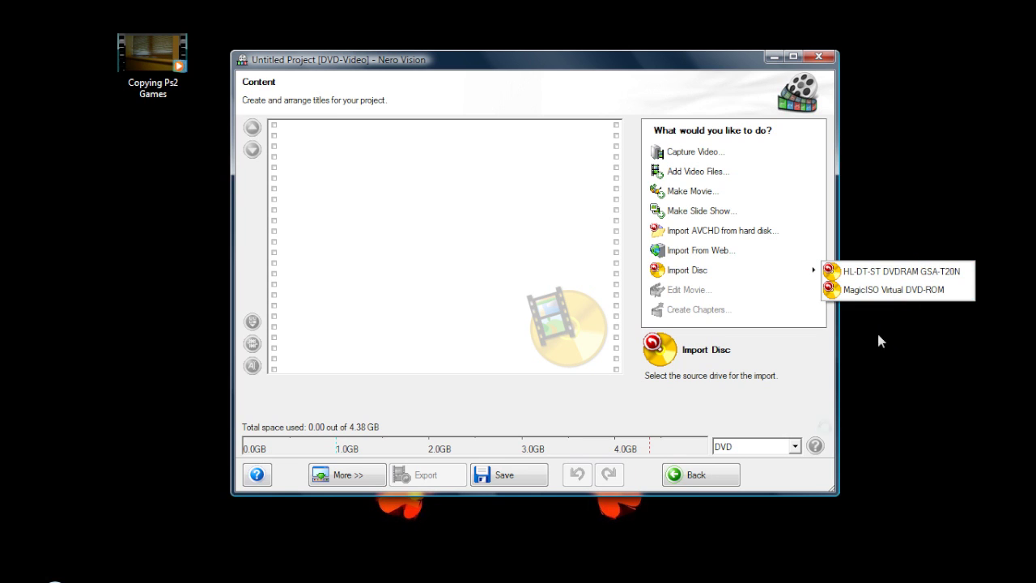
Drag the Copying Ps2 Games video from the desktop into the Content list as titles 1 and 2
click(867, 416)
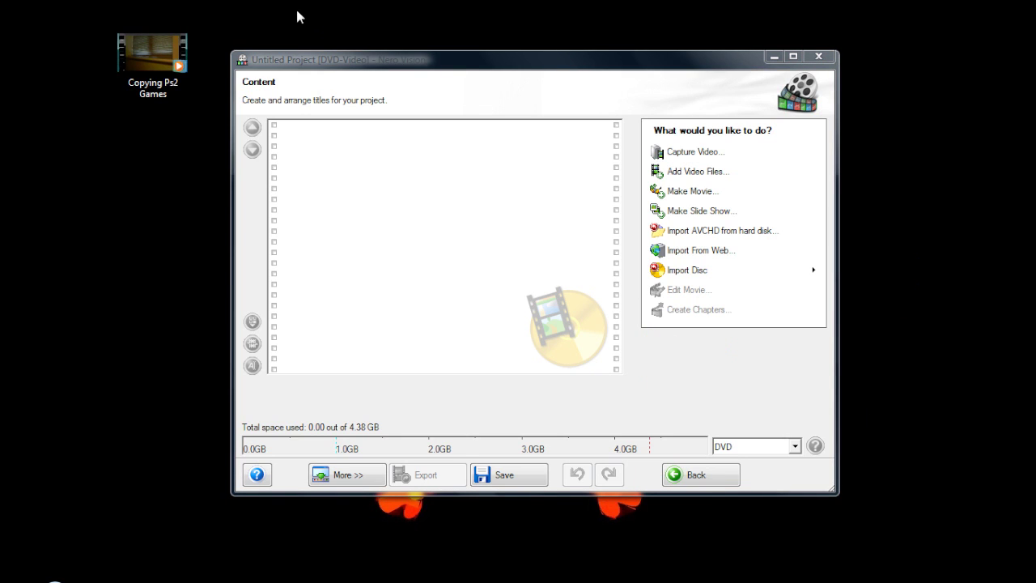
drag(163, 38, 355, 167)
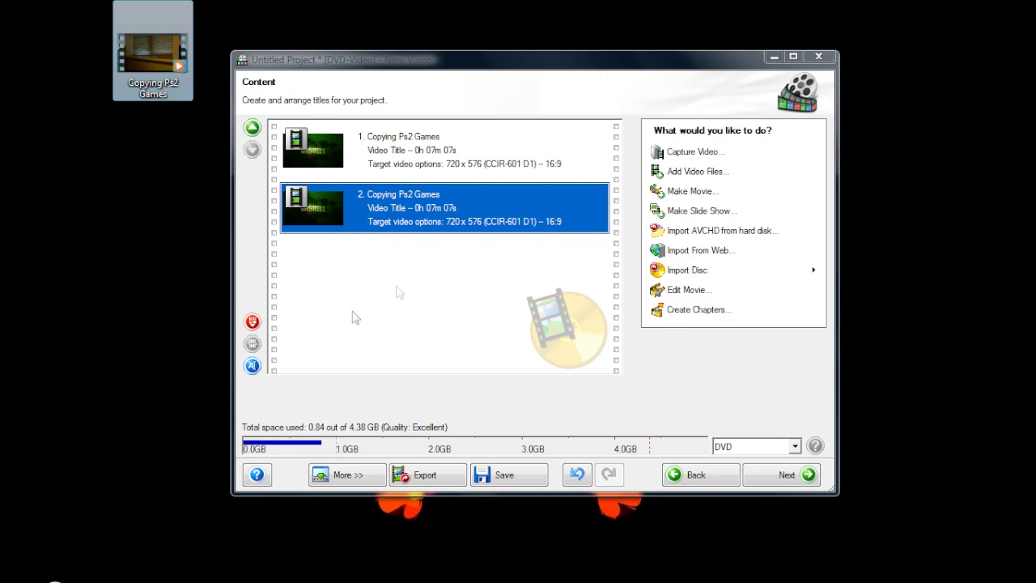
click(395, 197)
Rename the second title to 'Duplicating Ps2 Games'
click(442, 195)
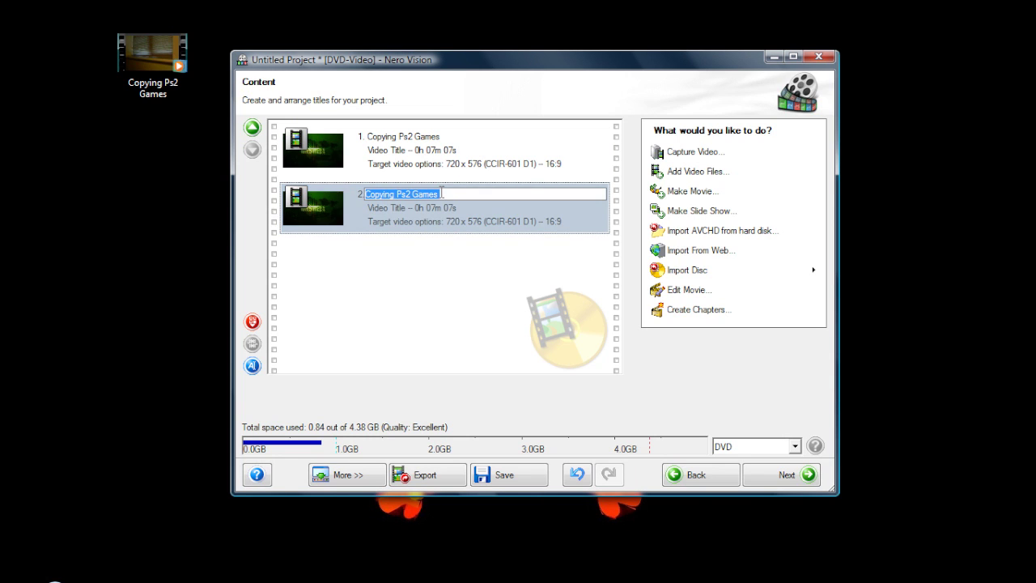
key(BackSpace)
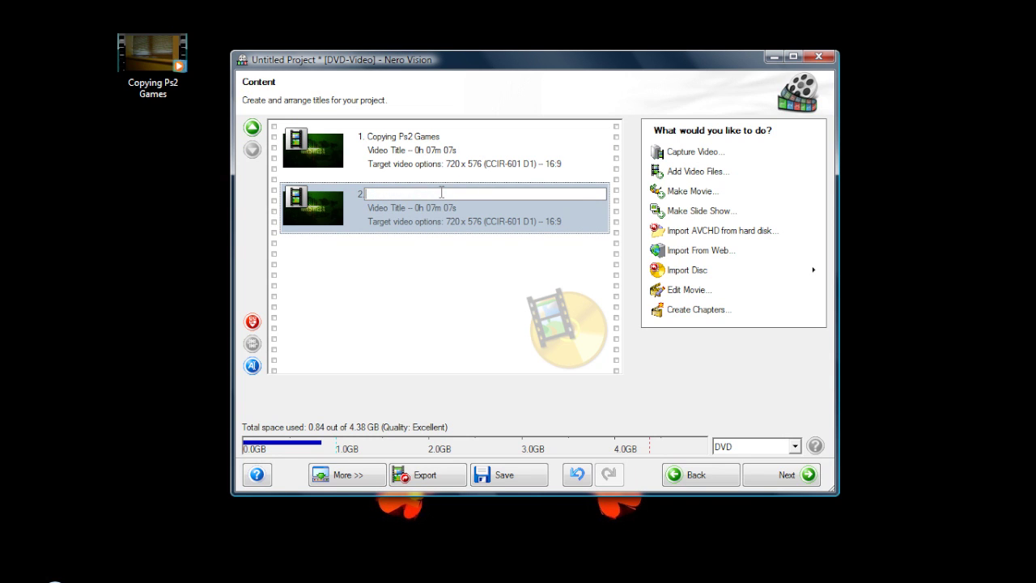
text(Duplicating Ps2 Games)
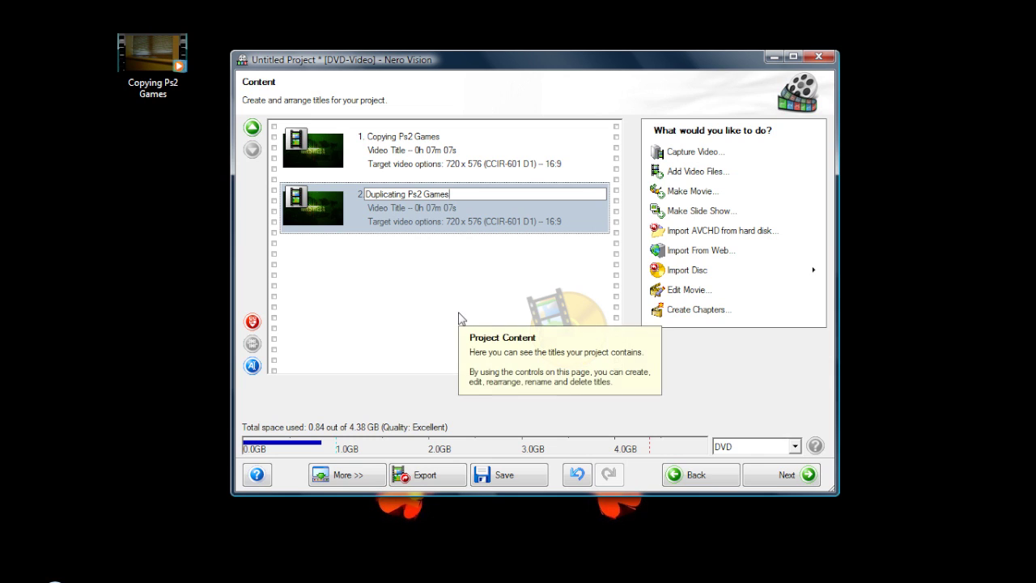
click(338, 253)
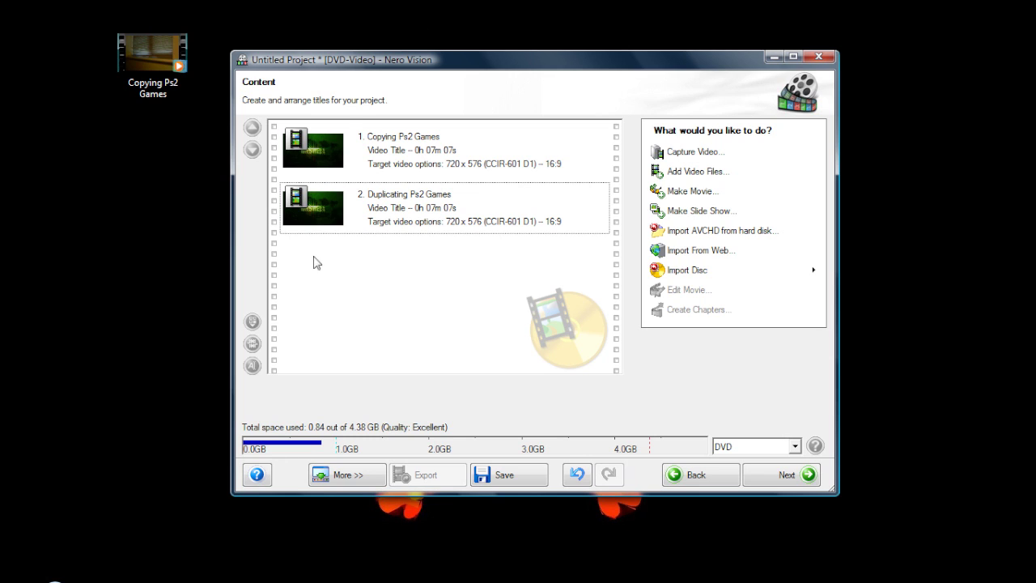
mouse_move(331, 146)
Drag the Copying Ps2 Games video in twice more as titles 3 and 4
mouse_move(386, 197)
drag(180, 78, 324, 249)
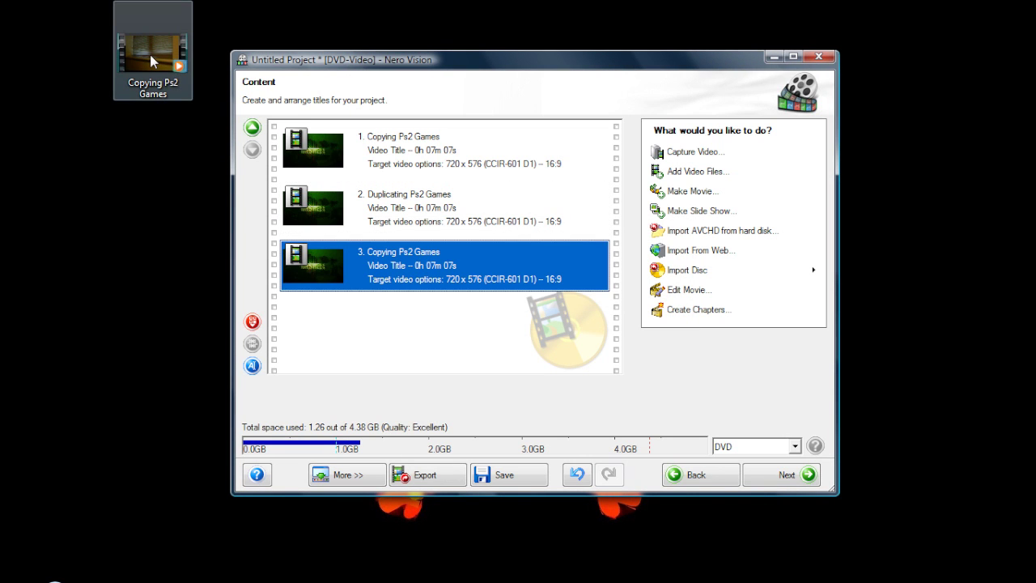
drag(151, 61, 338, 321)
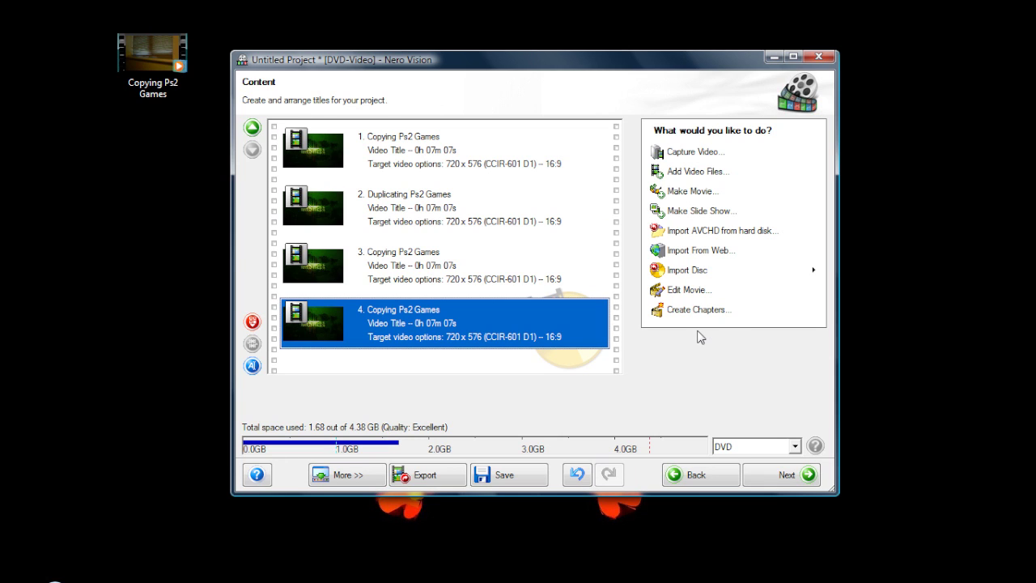
click(687, 270)
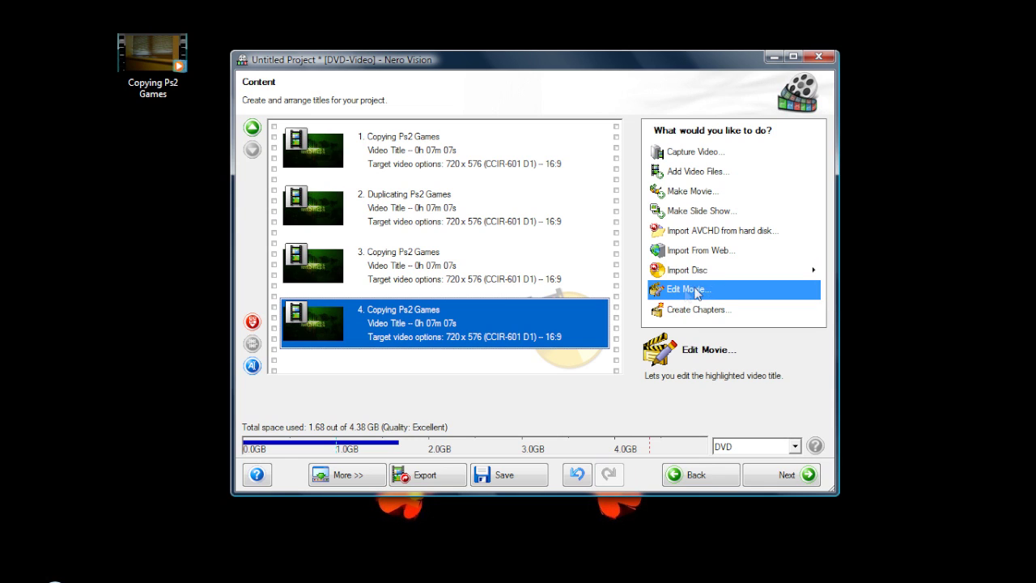
click(701, 309)
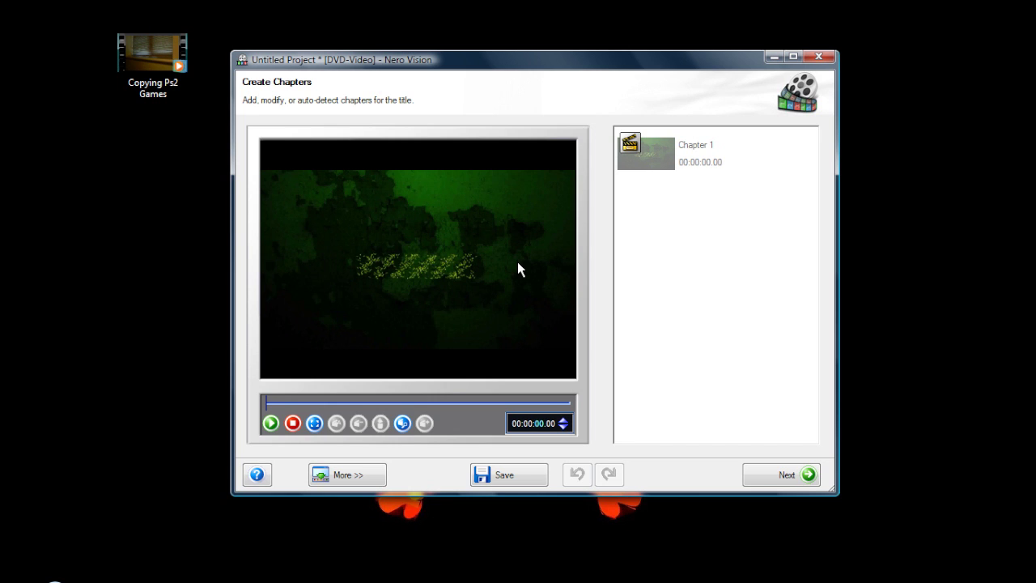
click(403, 423)
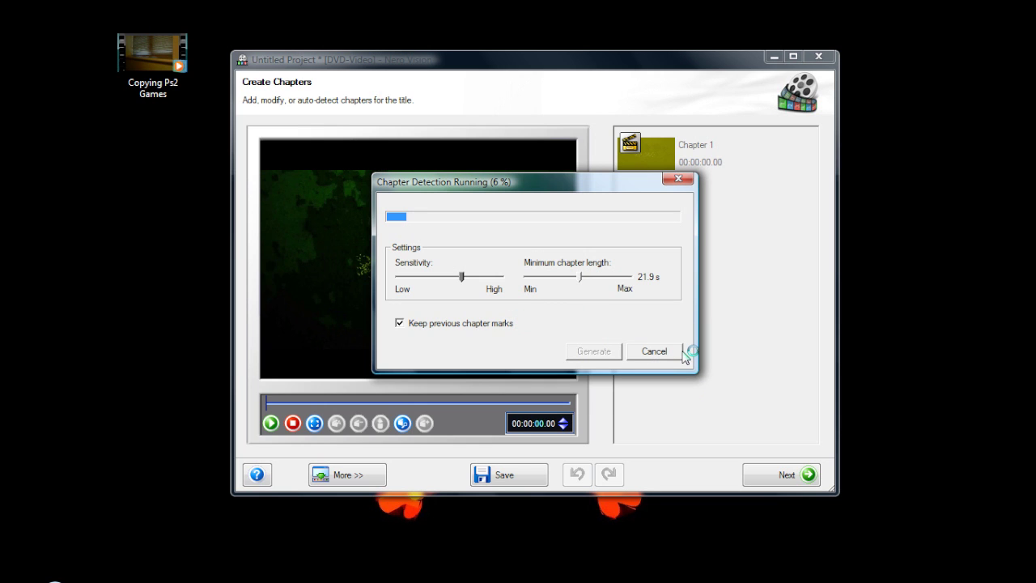
click(683, 353)
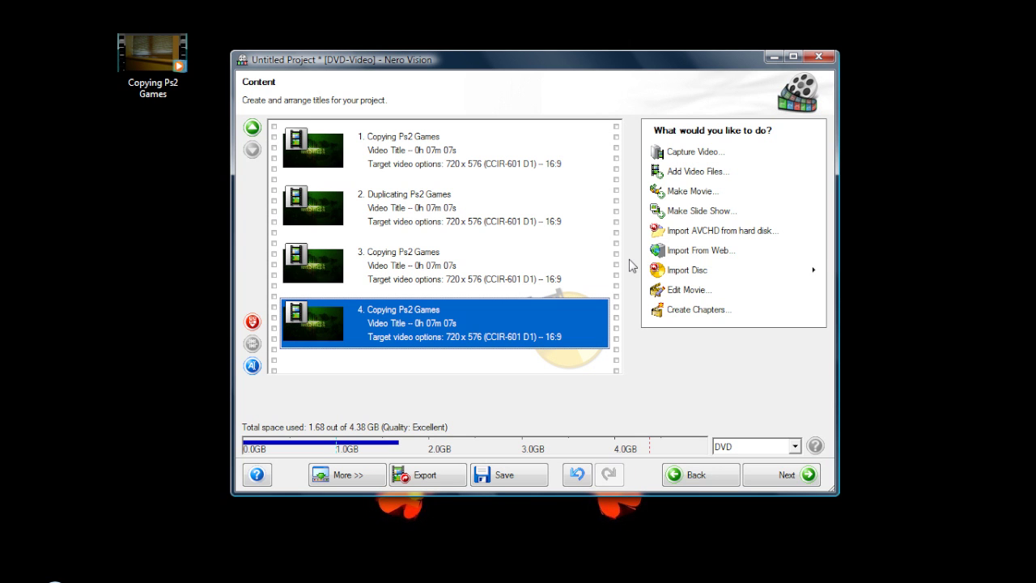
click(687, 269)
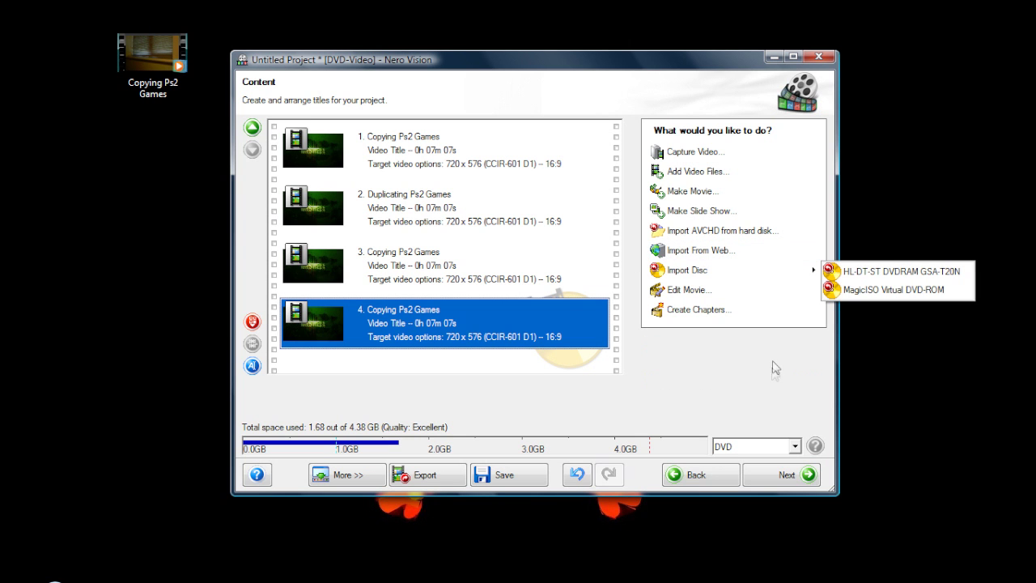
Replace the Orbit menu design with the Smart3D Abacus template
click(770, 483)
click(769, 483)
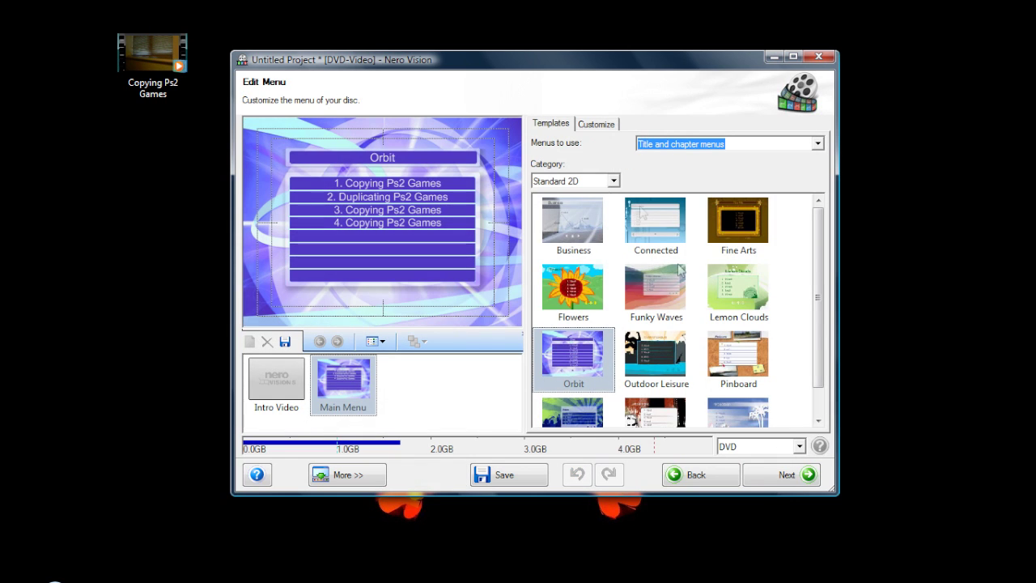
click(614, 181)
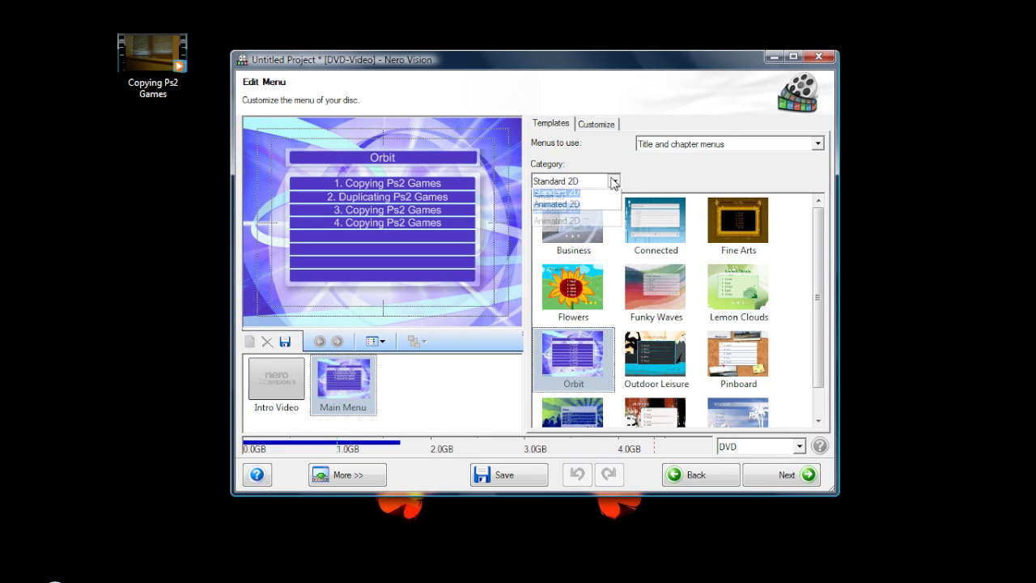
click(612, 199)
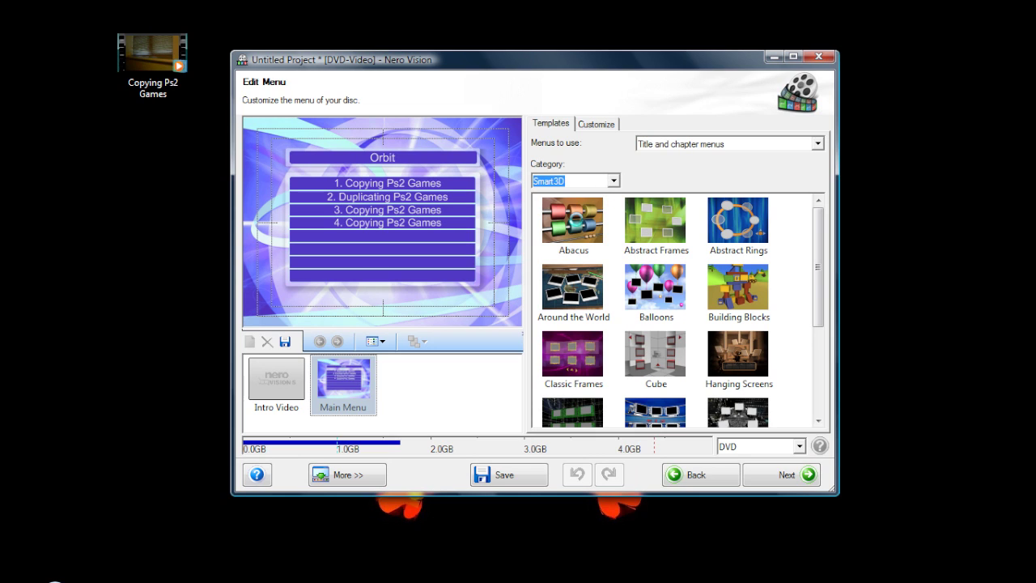
click(573, 223)
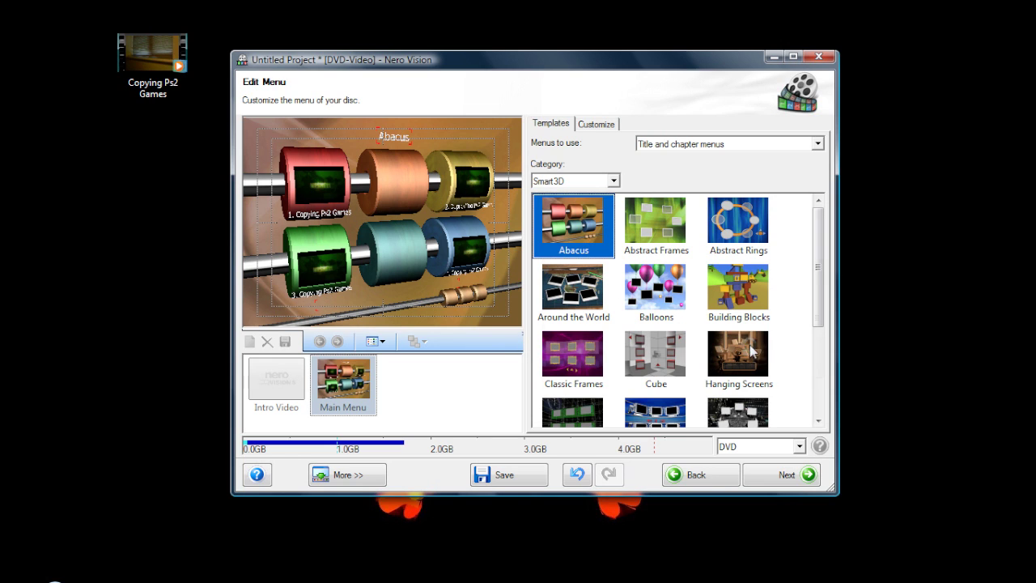
click(750, 344)
scroll(747, 344, down, 1)
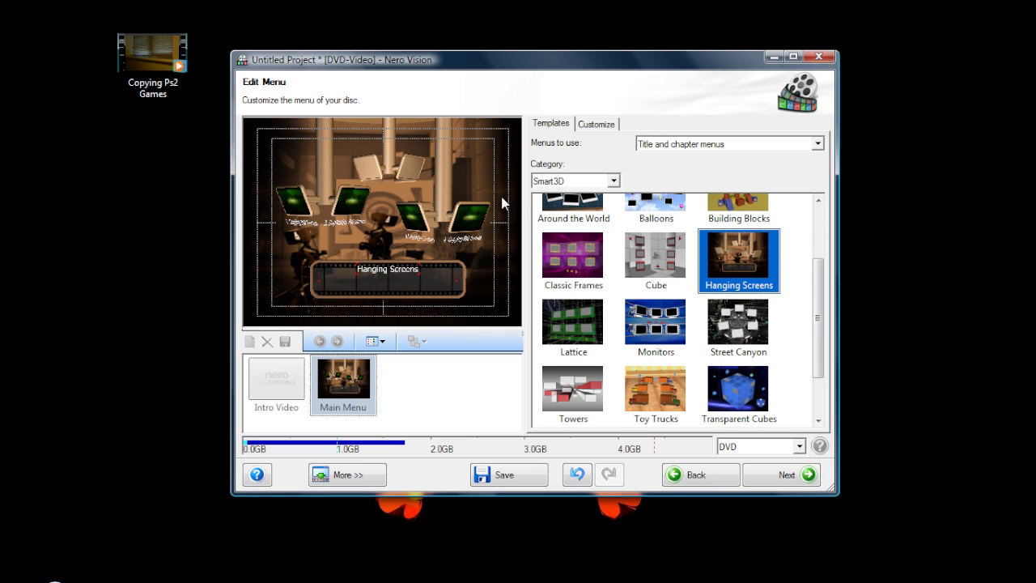
Change the Hanging Screens menu heading to 'Copying DVD', fixing the mistyped capital O
click(374, 270)
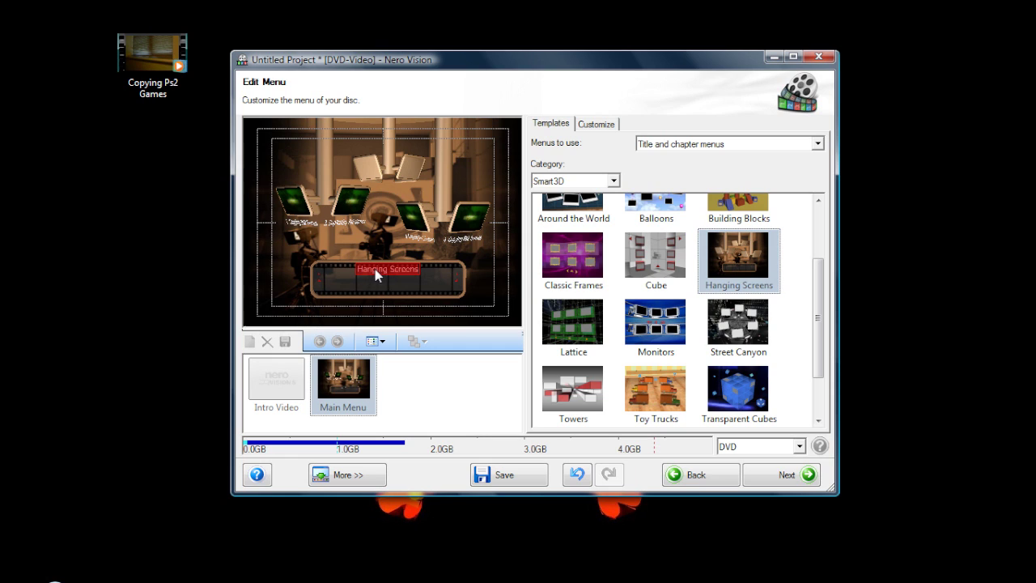
text(COpying DVD)
key(BackSpace)
text(o)
click(377, 252)
click(596, 124)
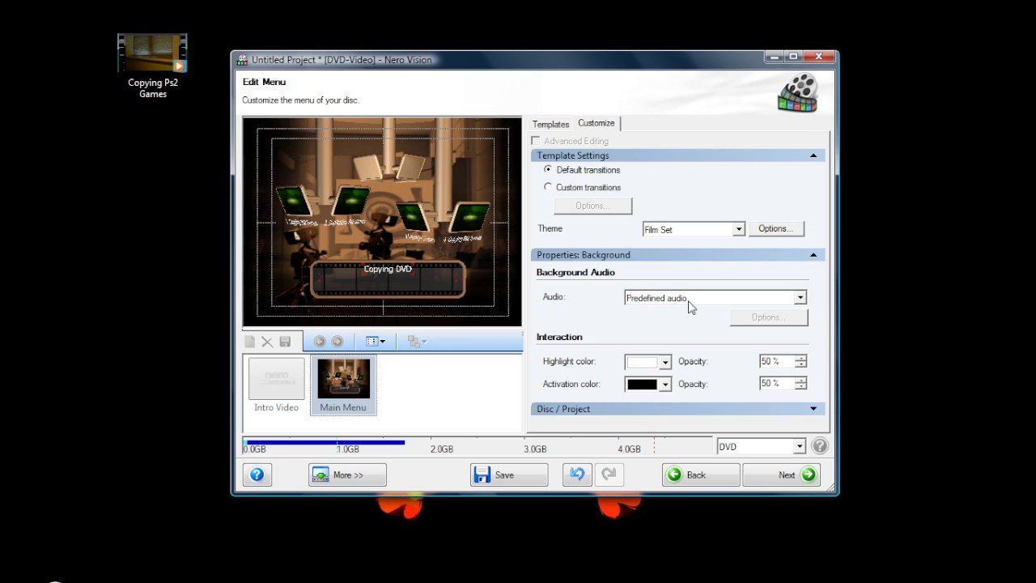
click(689, 299)
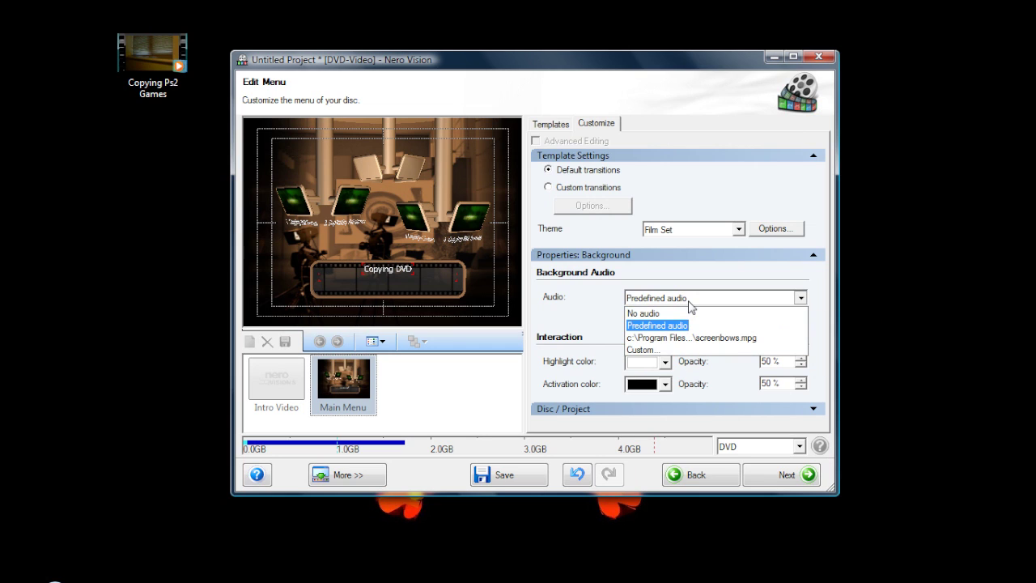
click(606, 313)
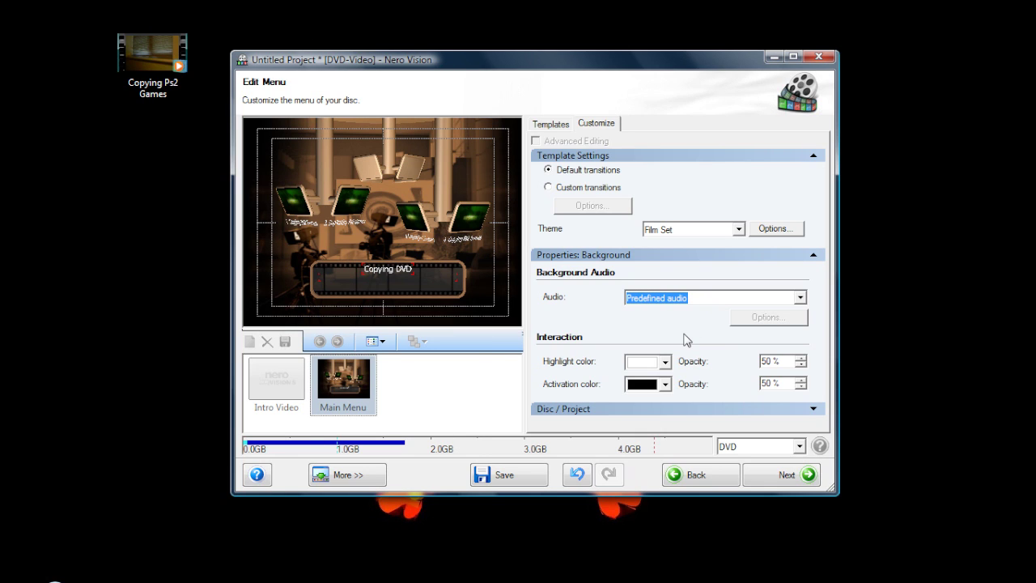
click(562, 128)
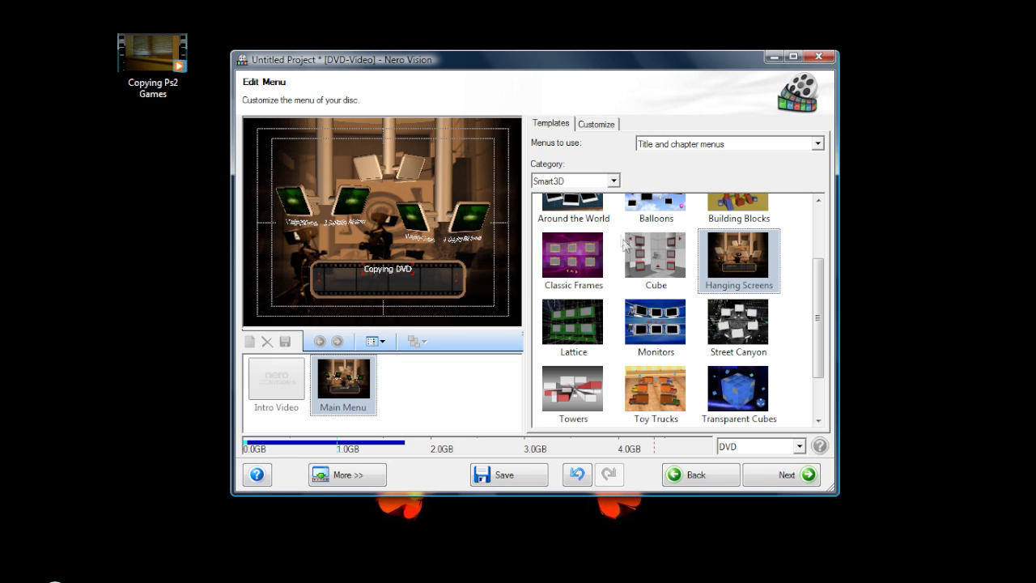
Keep Smart3D as the category and preview the Hanging Screens 'Copying DVD' menu
click(613, 181)
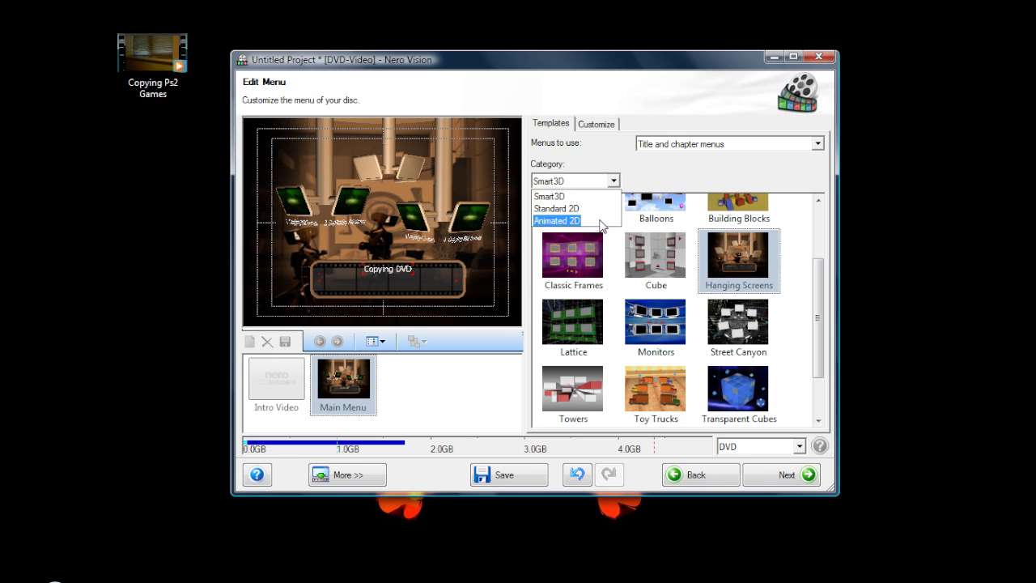
click(785, 188)
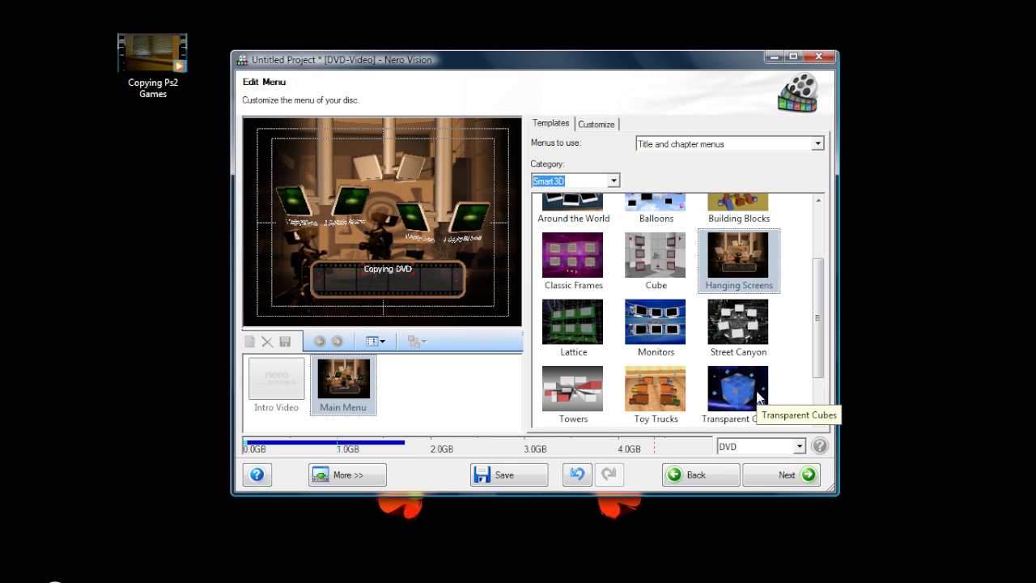
click(764, 483)
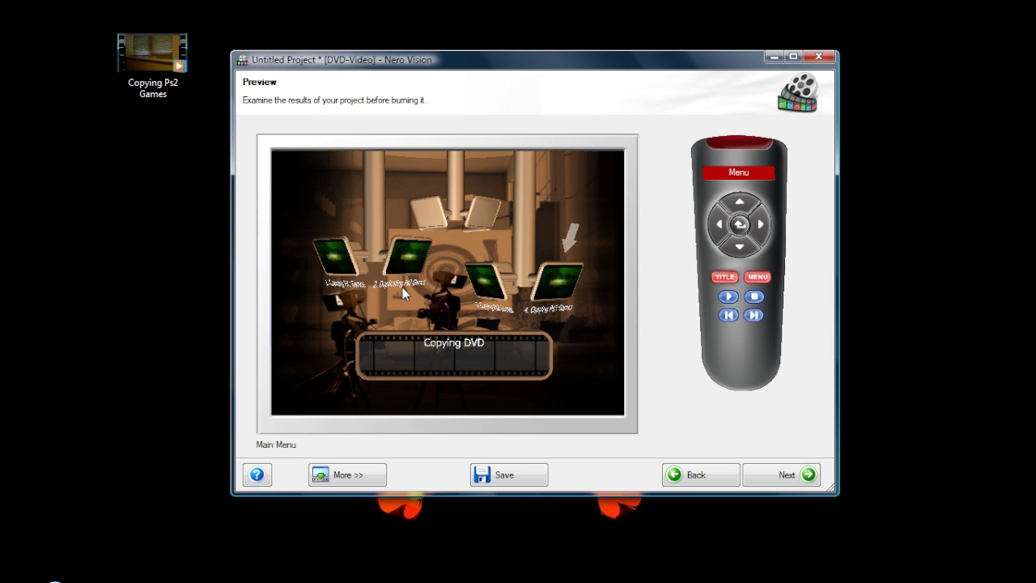
click(685, 480)
Advance to Burn Options, showing four titles using 1.73 of 4.38 GB
click(768, 471)
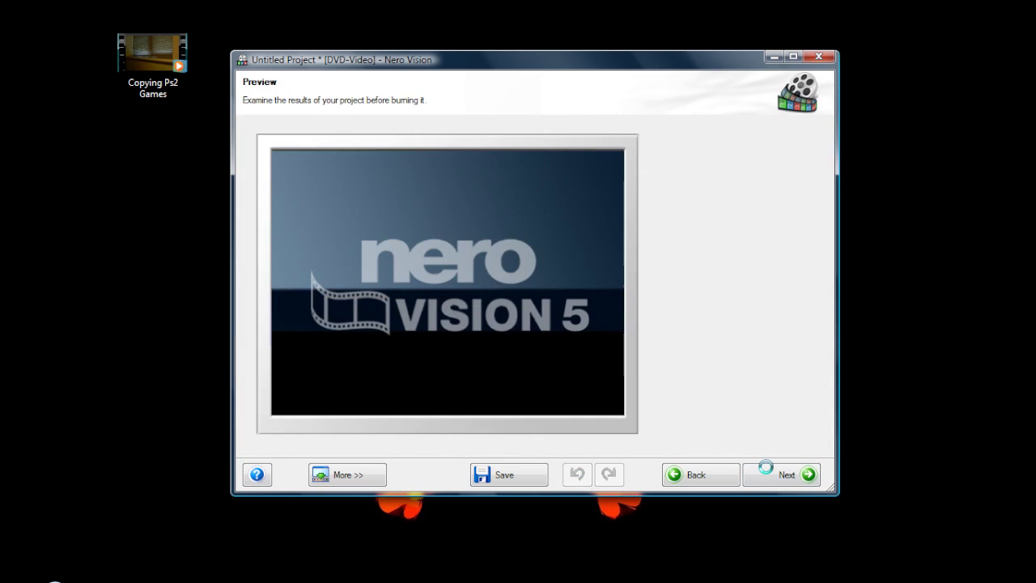
click(766, 470)
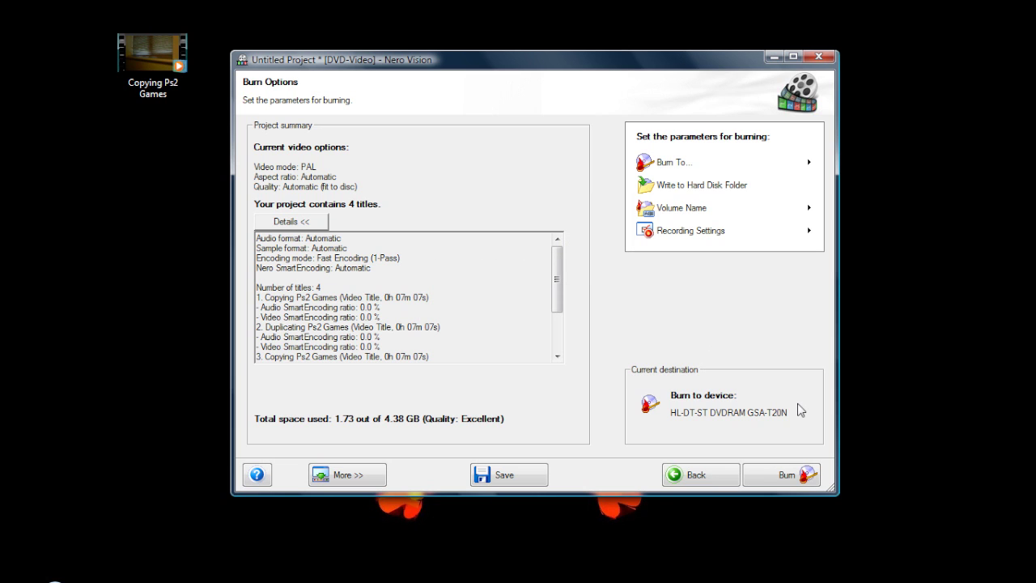
Burn the four-title DVD-Video project to disc
click(779, 476)
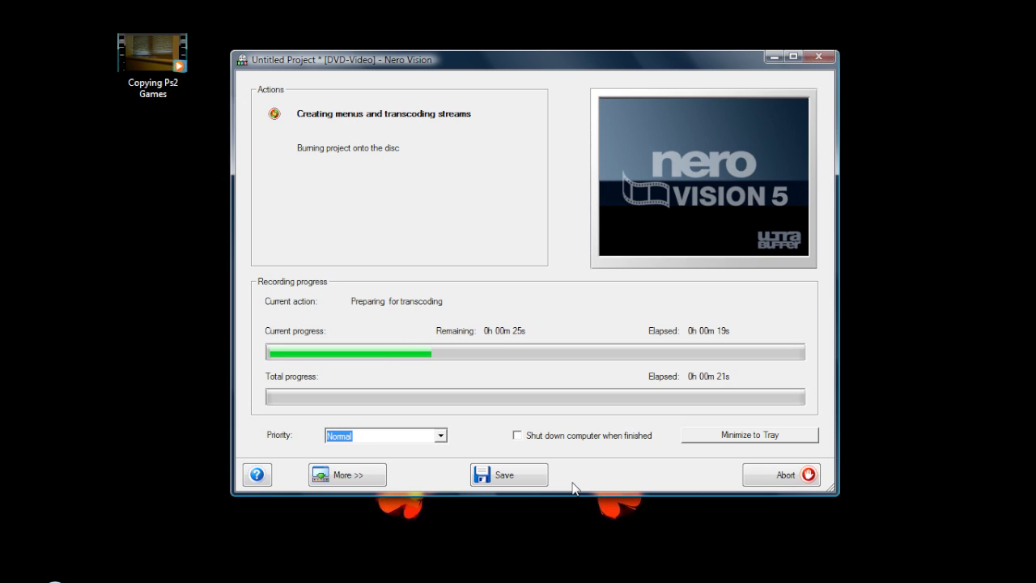
Abort the running DVD burn, confirm with Yes, and acknowledge the 'Burn process aborted' message
click(810, 480)
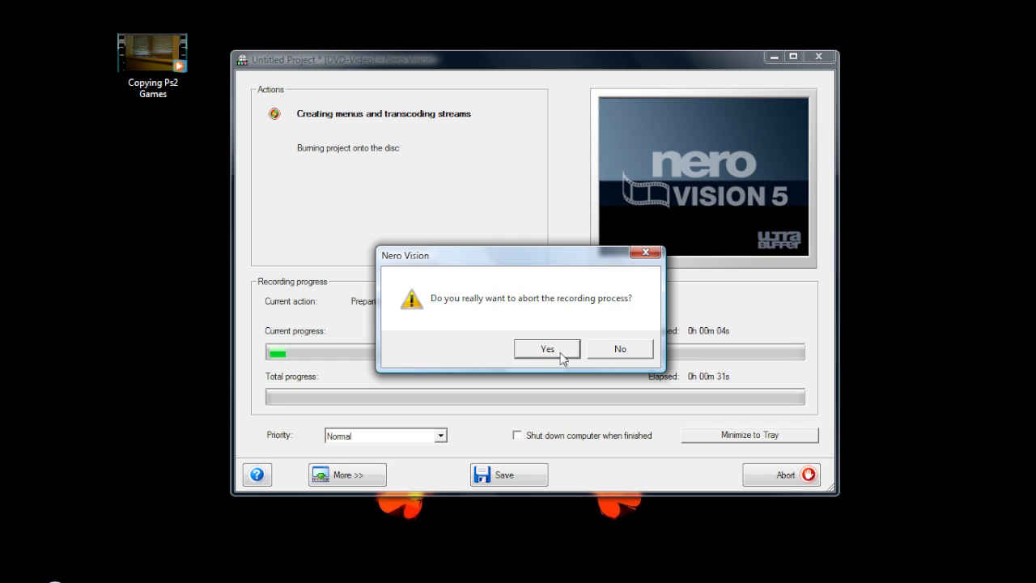
click(563, 356)
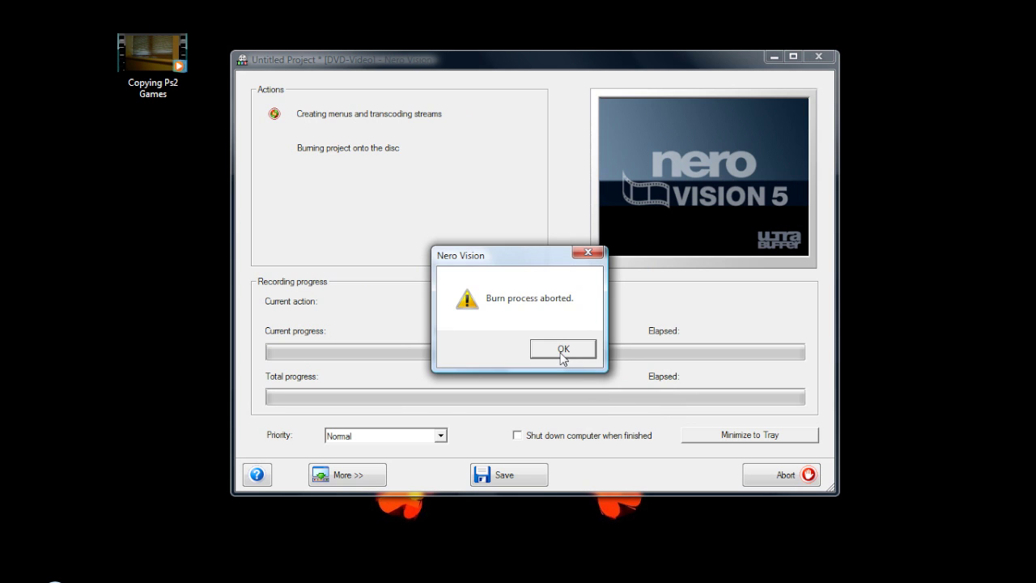
click(563, 349)
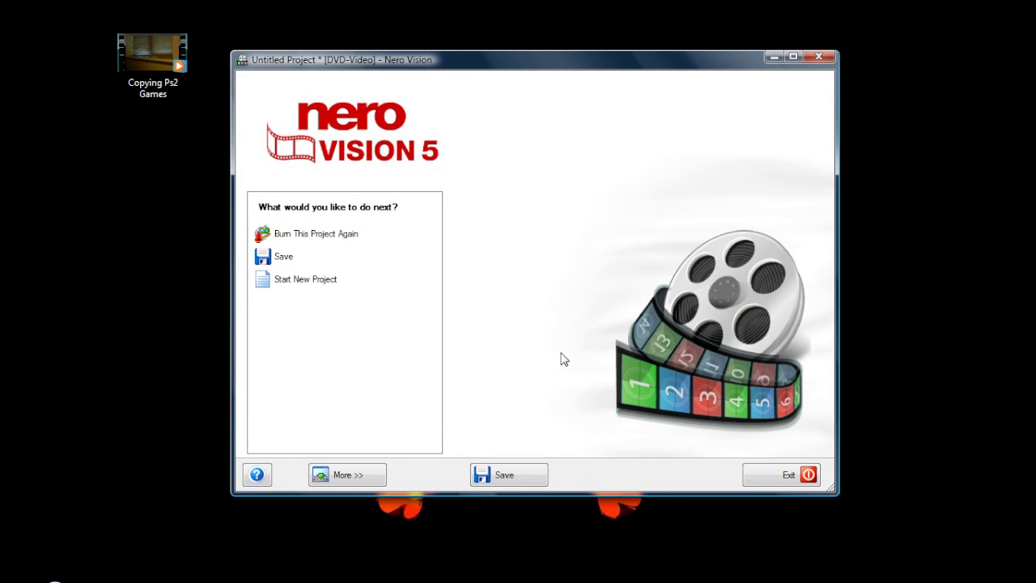